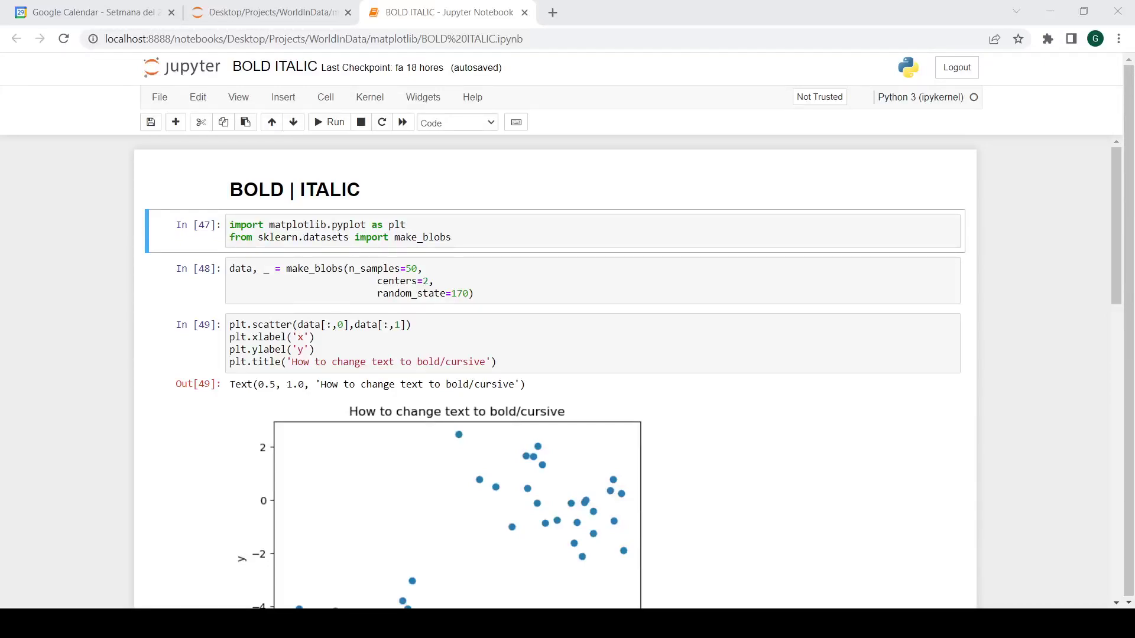
Re-run the import, make_blobs data and scatter plot cells in order to regenerate the two-cluster plot
{"action": "key", "text": "Return"}
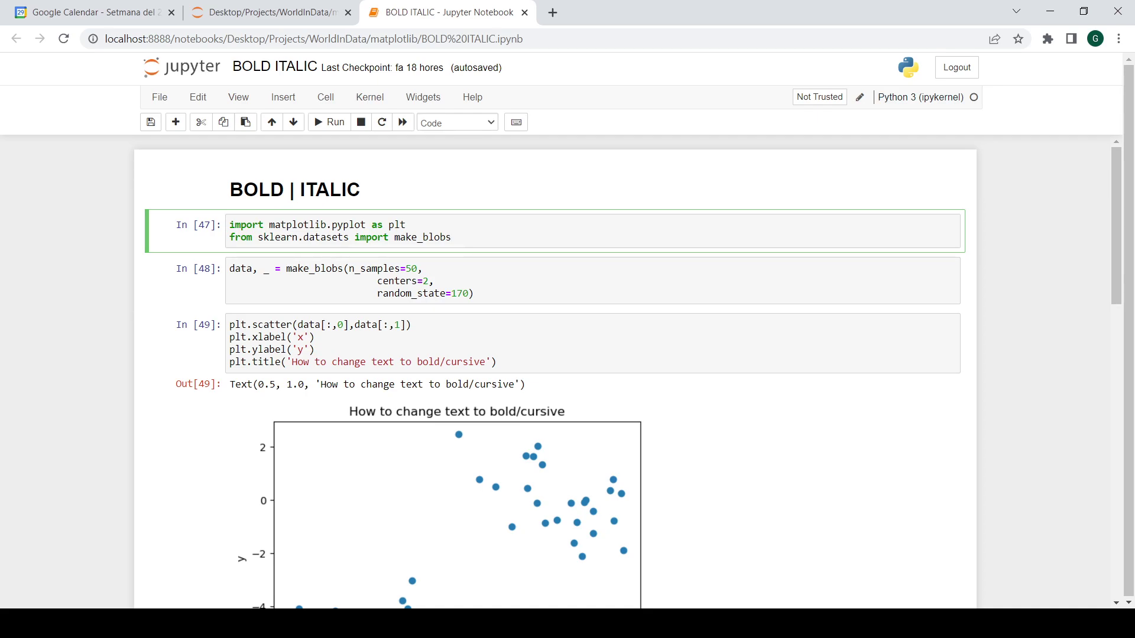
{"action": "left_click", "coordinate": [484, 238]}
{"action": "key", "text": "shift+Return"}
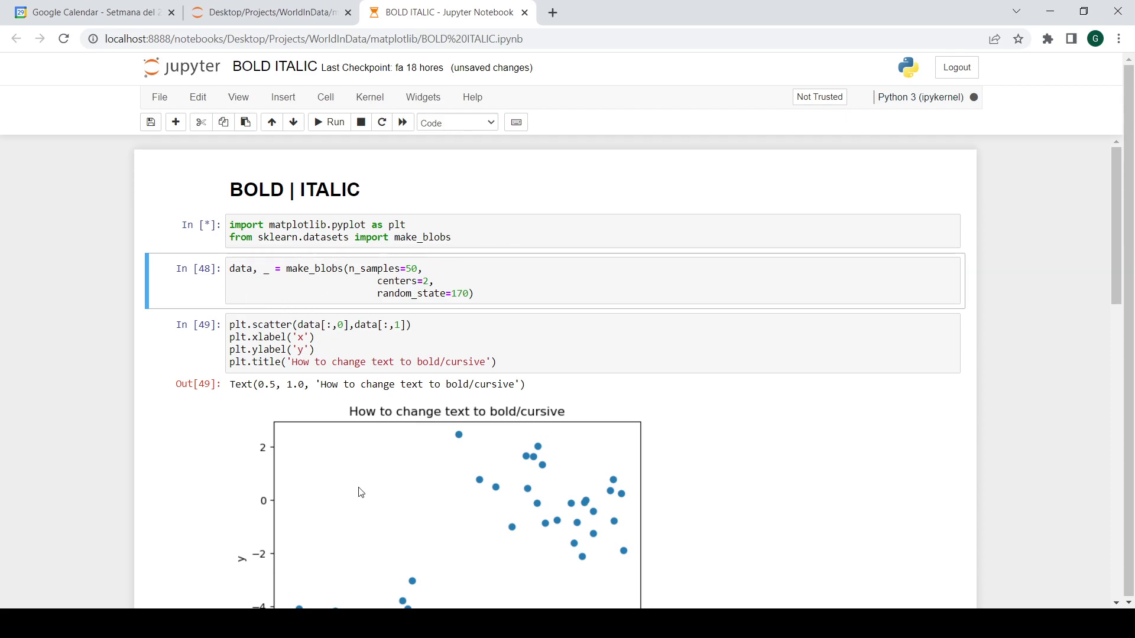
{"action": "left_click", "coordinate": [448, 294]}
{"action": "key", "text": "shift+Return"}
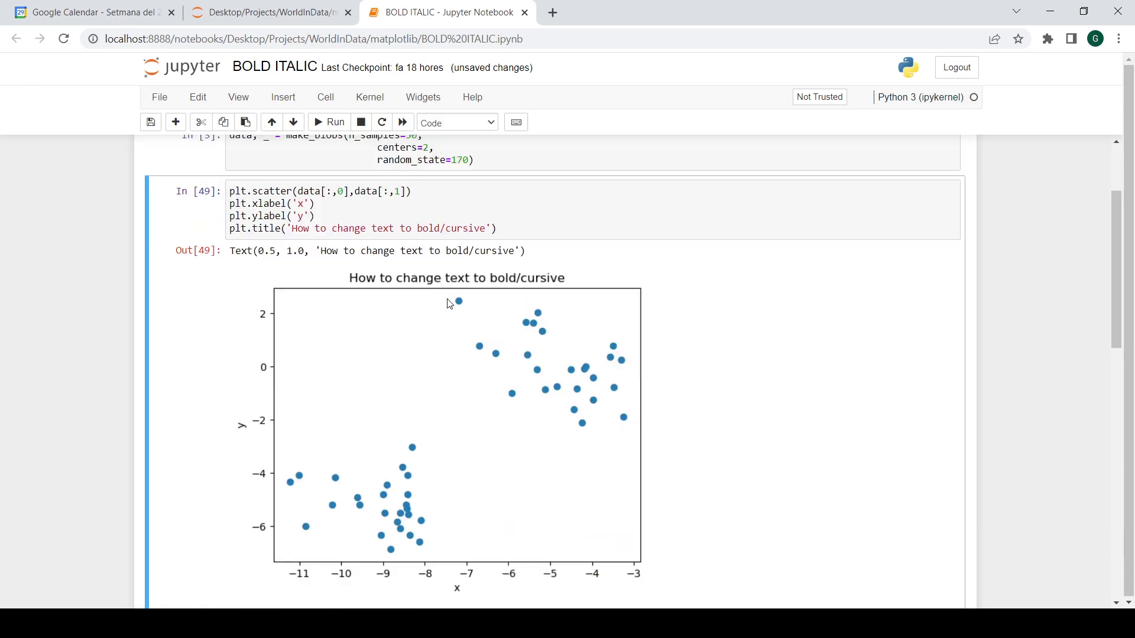
{"action": "key", "text": "shift+Return"}
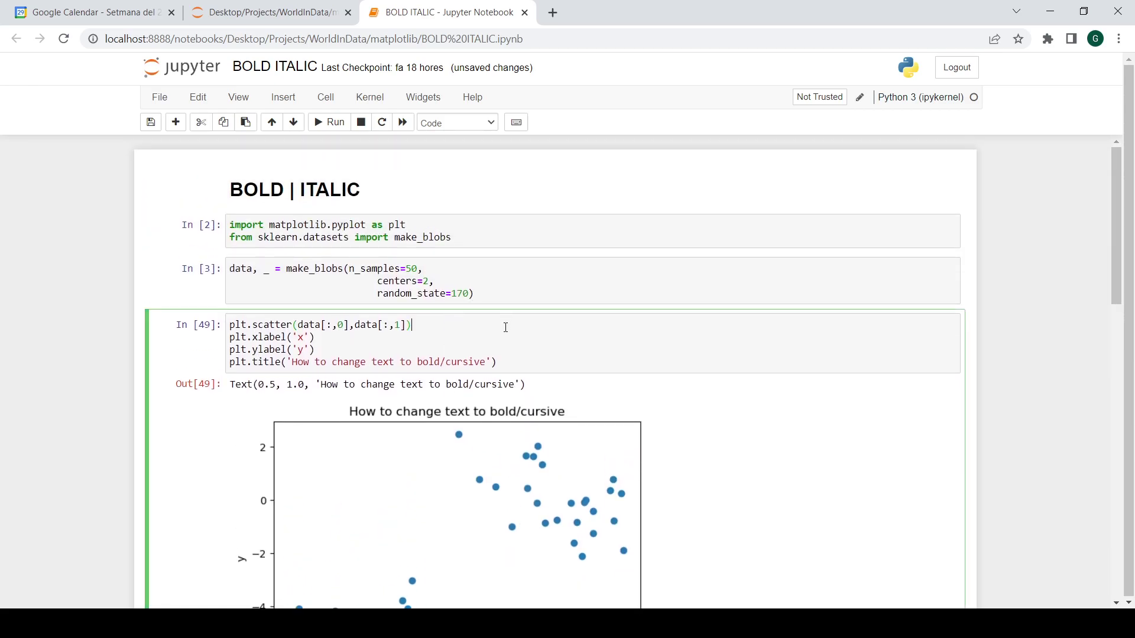
{"action": "scroll", "coordinate": [510, 326], "scroll_direction": "down", "scroll_amount": 2}
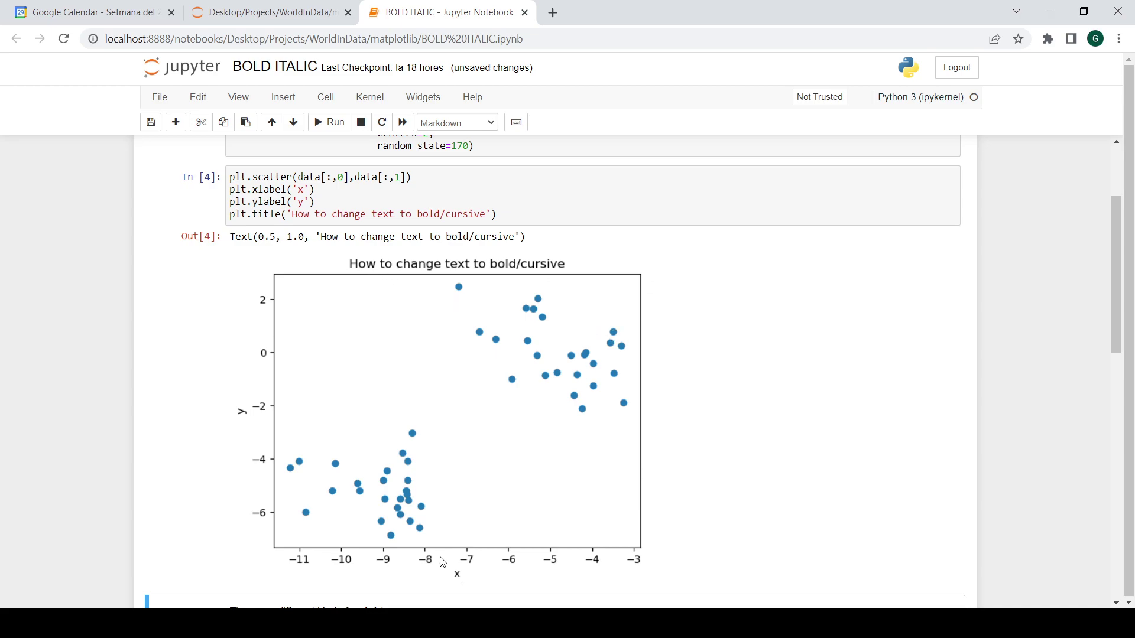
Add weight='bold' to plt.xlabel('x'), correcting a typo, and rerun the plot cell
{"action": "left_click", "coordinate": [321, 191]}
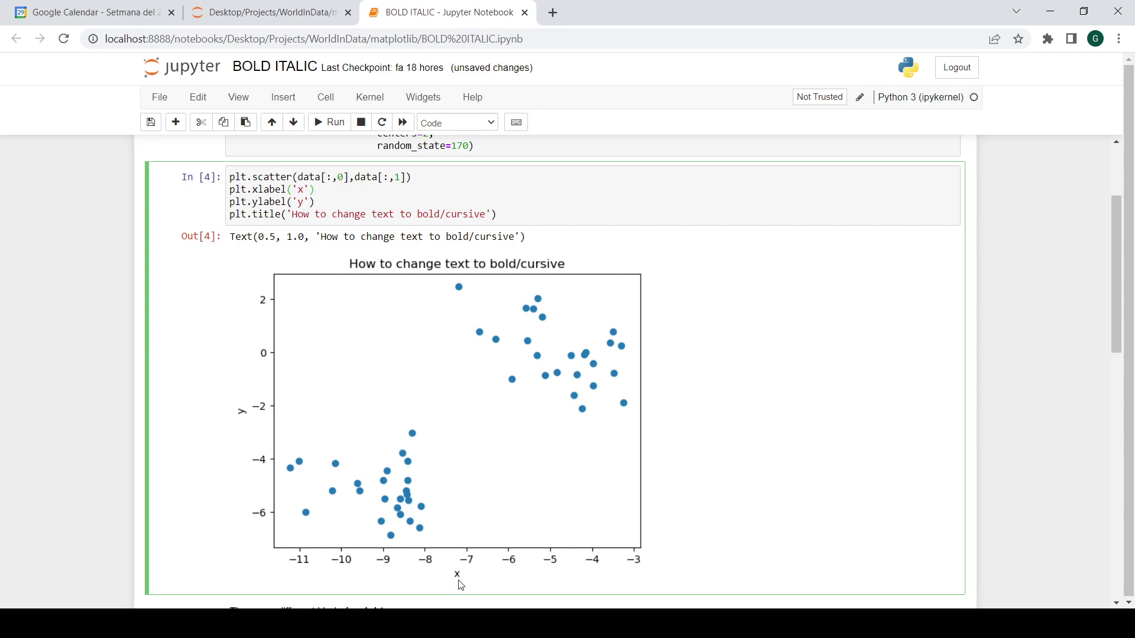
{"action": "type", "text": ","}
{"action": "type", "text": "wi"}
{"action": "type", "text": "eg"}
{"action": "key", "text": "BackSpace"}
{"action": "key", "text": "BackSpace"}
{"action": "key", "text": "BackSpace"}
{"action": "type", "text": "eight="}
{"action": "type", "text": "'b"}
{"action": "type", "text": "old"}
{"action": "key", "text": "shift+Return"}
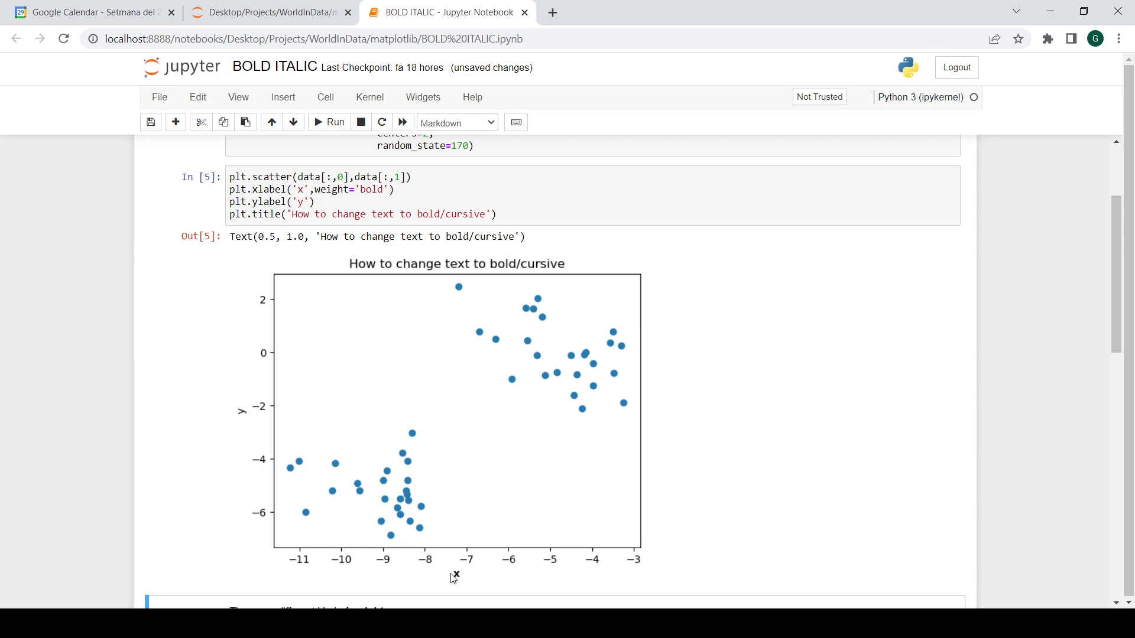
Add weight='bold' to the plt.title call and rerun the plot cell
{"action": "left_click", "coordinate": [494, 215]}
{"action": "type", "text": ",we"}
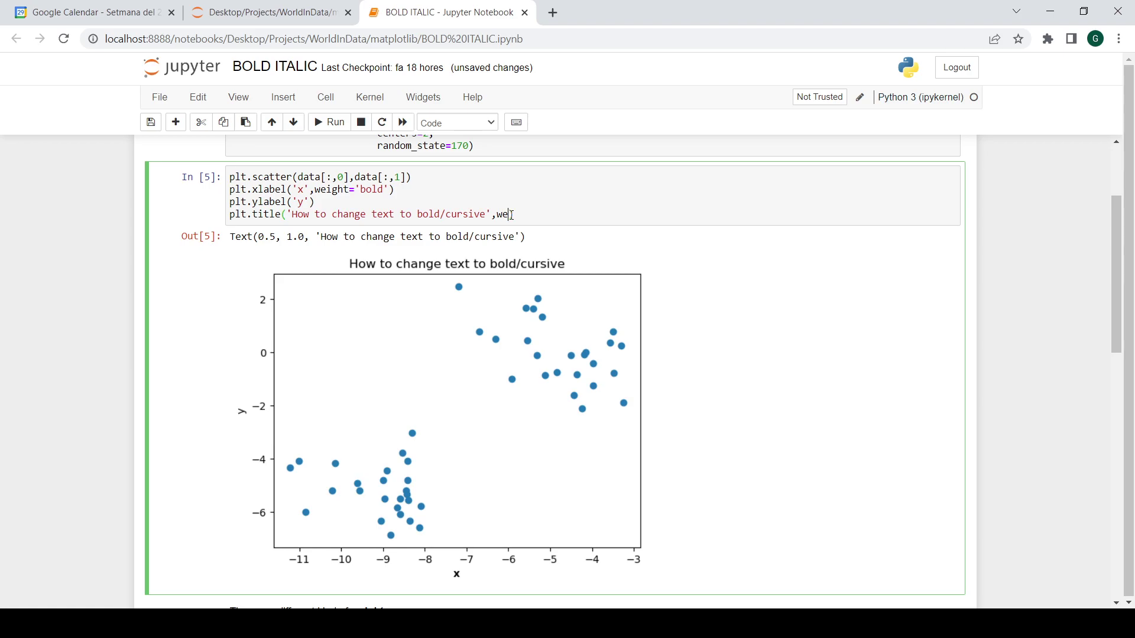
{"action": "type", "text": "ight='b"}
{"action": "type", "text": "old"}
{"action": "key", "text": "shift+Return"}
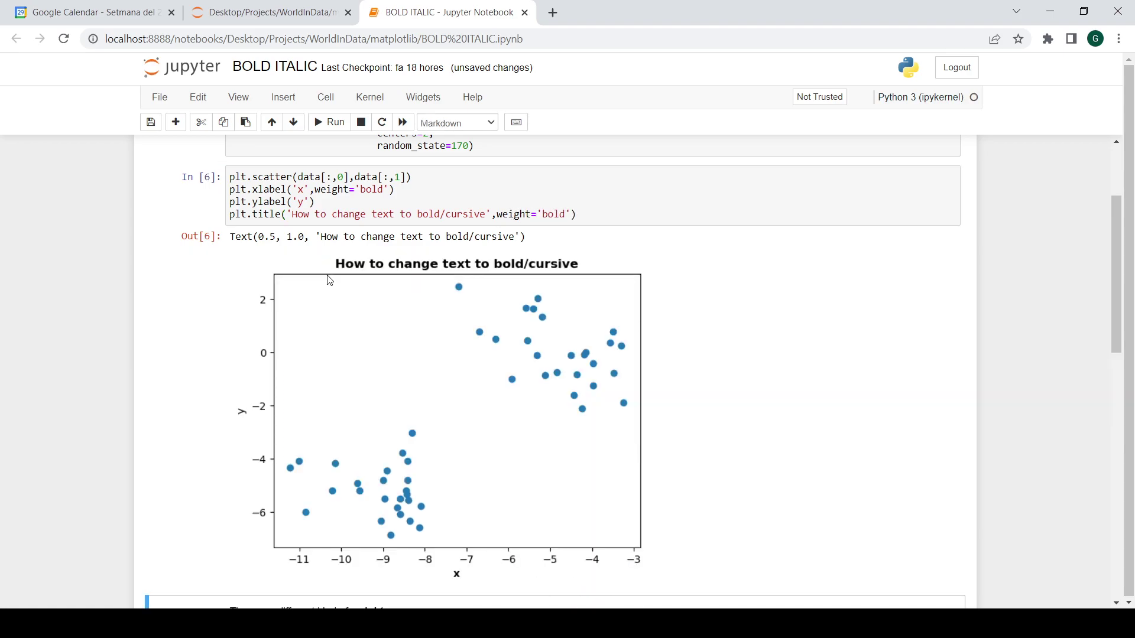
{"action": "scroll", "coordinate": [509, 243], "scroll_direction": "up", "scroll_amount": 2}
{"action": "scroll", "coordinate": [496, 286], "scroll_direction": "up", "scroll_amount": 1}
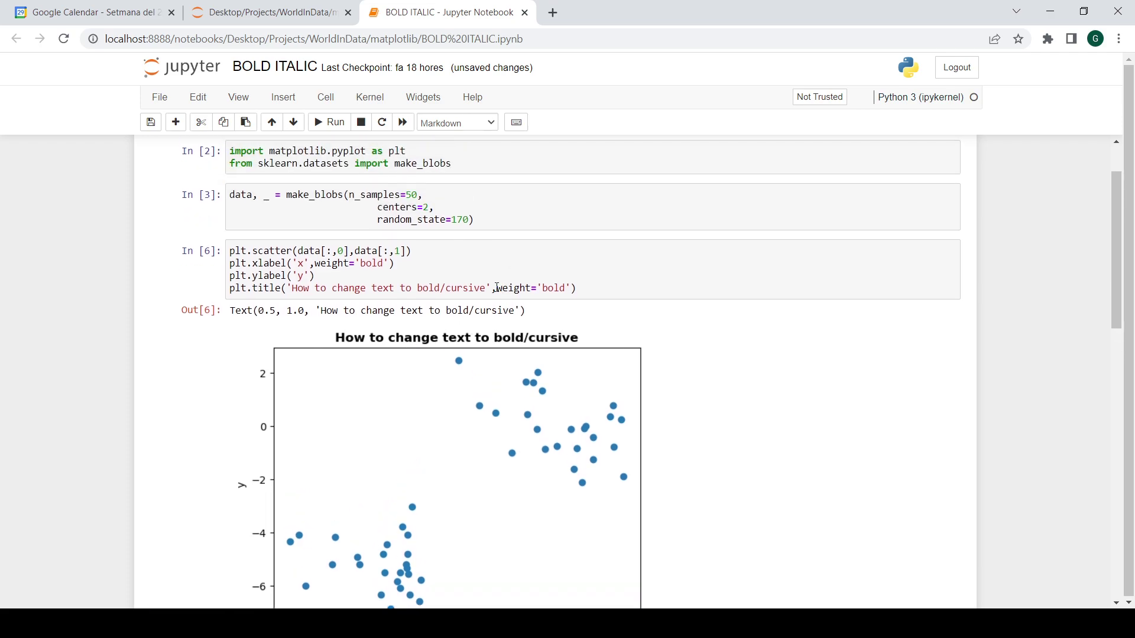
{"action": "left_click_drag", "start_coordinate": [497, 287], "coordinate": [572, 286]}
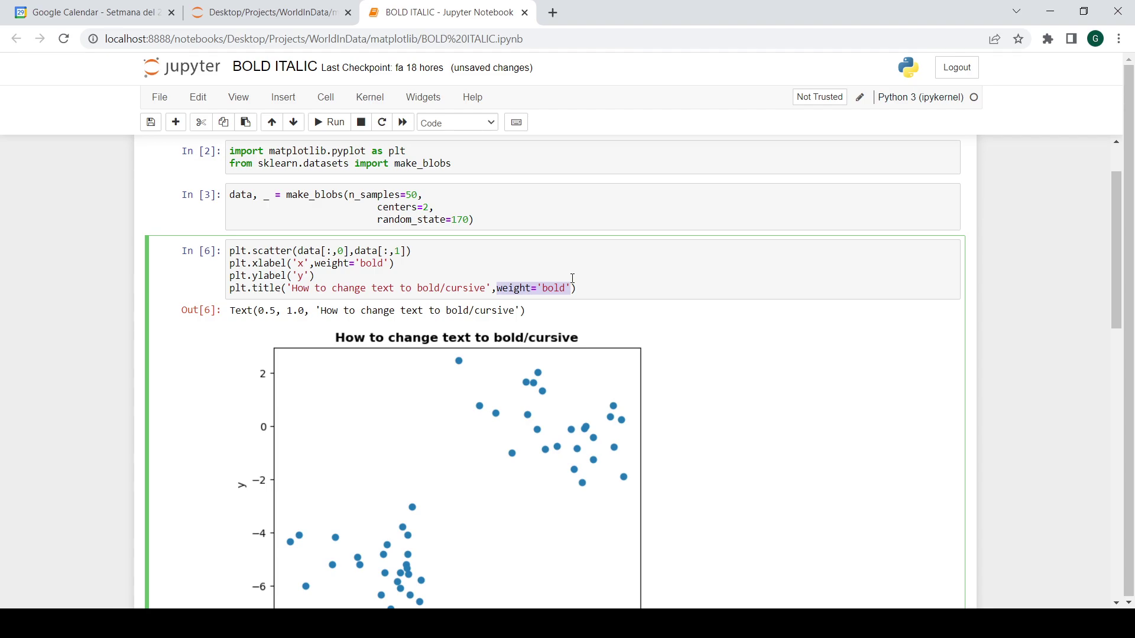
{"action": "scroll", "coordinate": [495, 275], "scroll_direction": "down", "scroll_amount": 1}
{"action": "scroll", "coordinate": [495, 276], "scroll_direction": "down", "scroll_amount": 1}
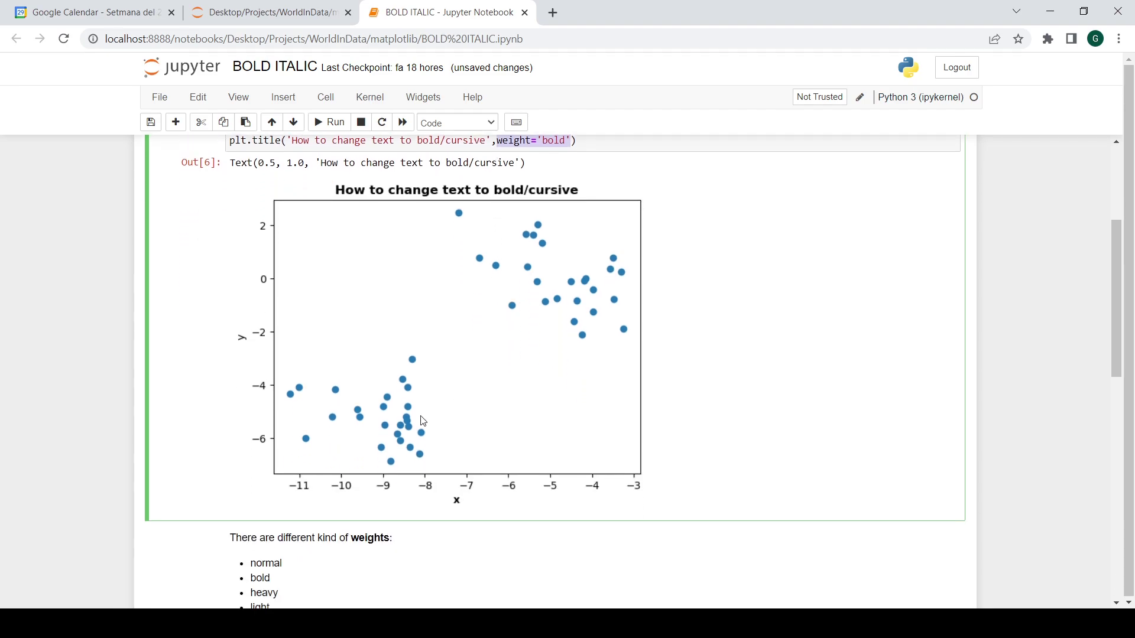
{"action": "left_click_drag", "start_coordinate": [1116, 291], "coordinate": [1117, 299]}
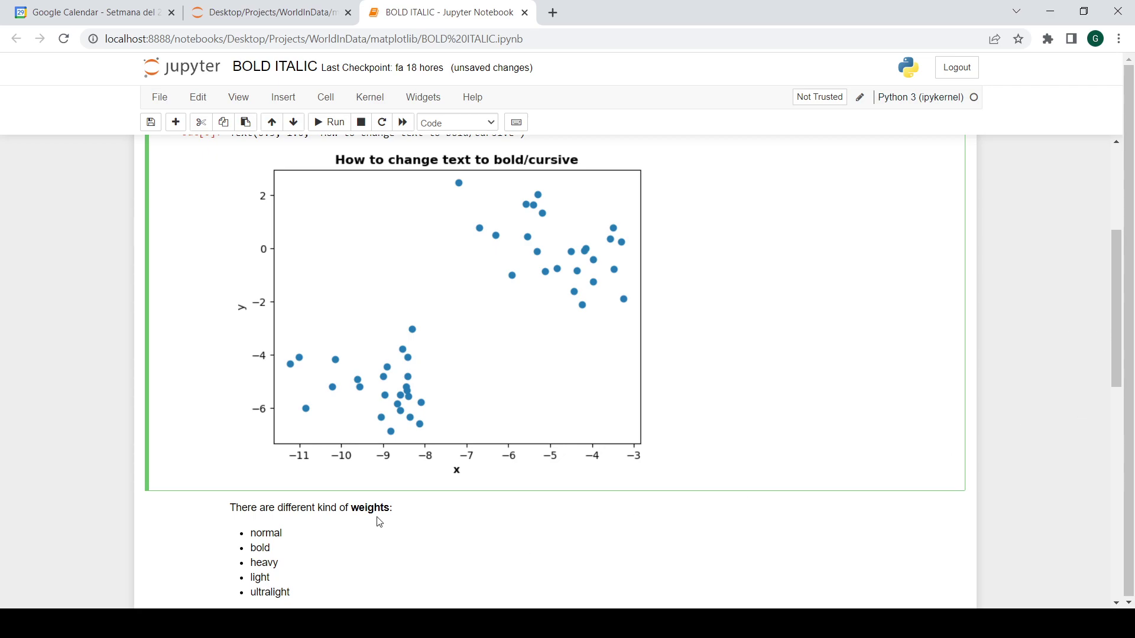
{"action": "scroll", "coordinate": [434, 380], "scroll_direction": "up", "scroll_amount": 3}
{"action": "scroll", "coordinate": [433, 380], "scroll_direction": "up", "scroll_amount": 3}
{"action": "double_click", "coordinate": [554, 365]}
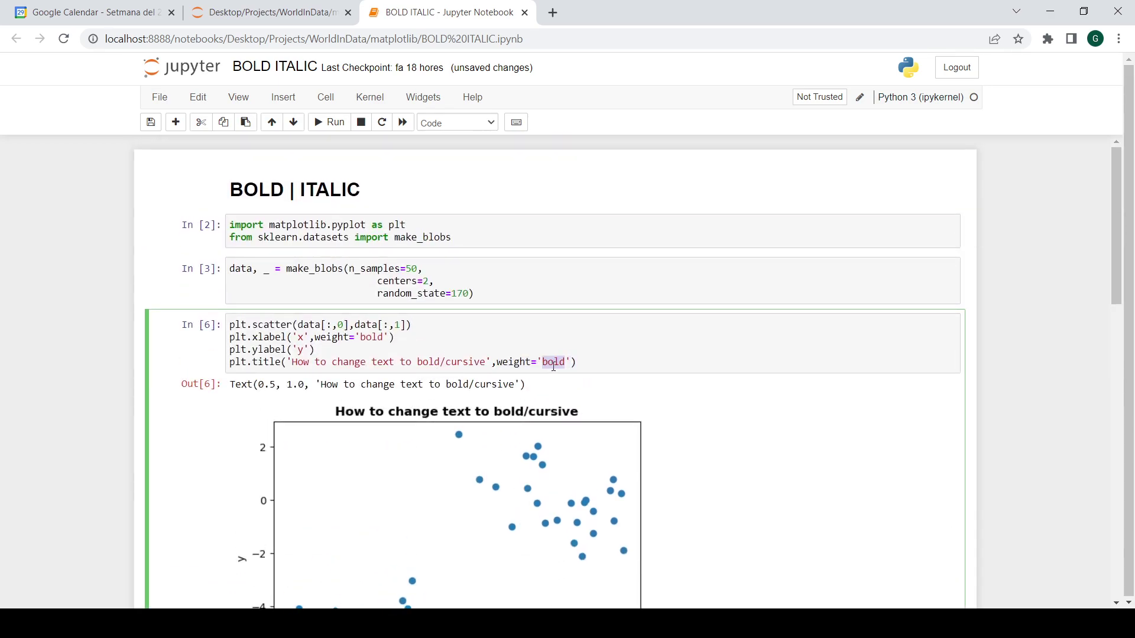
{"action": "type", "text": "heavy"}
{"action": "key", "text": "shift+Return"}
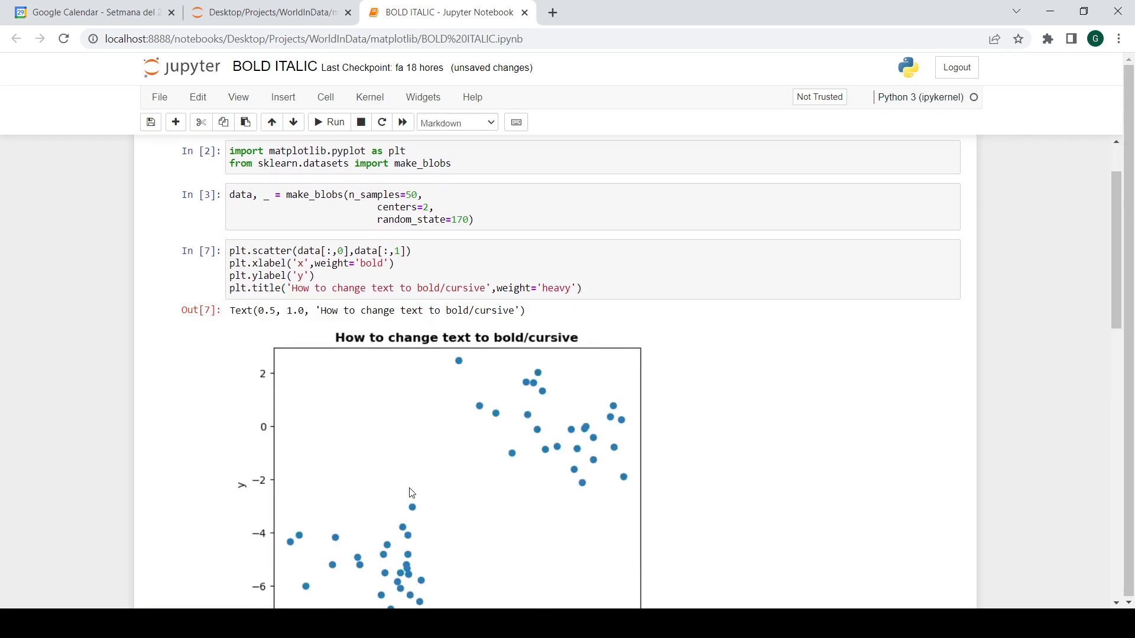
{"action": "scroll", "coordinate": [441, 297], "scroll_direction": "down", "scroll_amount": 3}
{"action": "scroll", "coordinate": [420, 305], "scroll_direction": "down", "scroll_amount": 2}
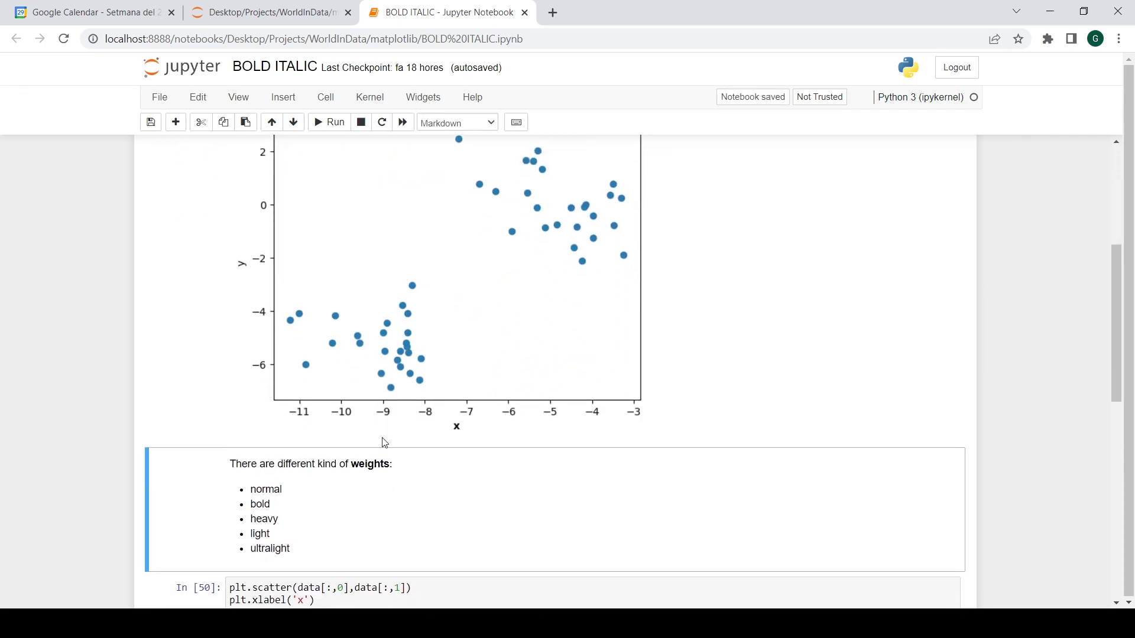
{"action": "scroll", "coordinate": [383, 443], "scroll_direction": "up", "scroll_amount": 2}
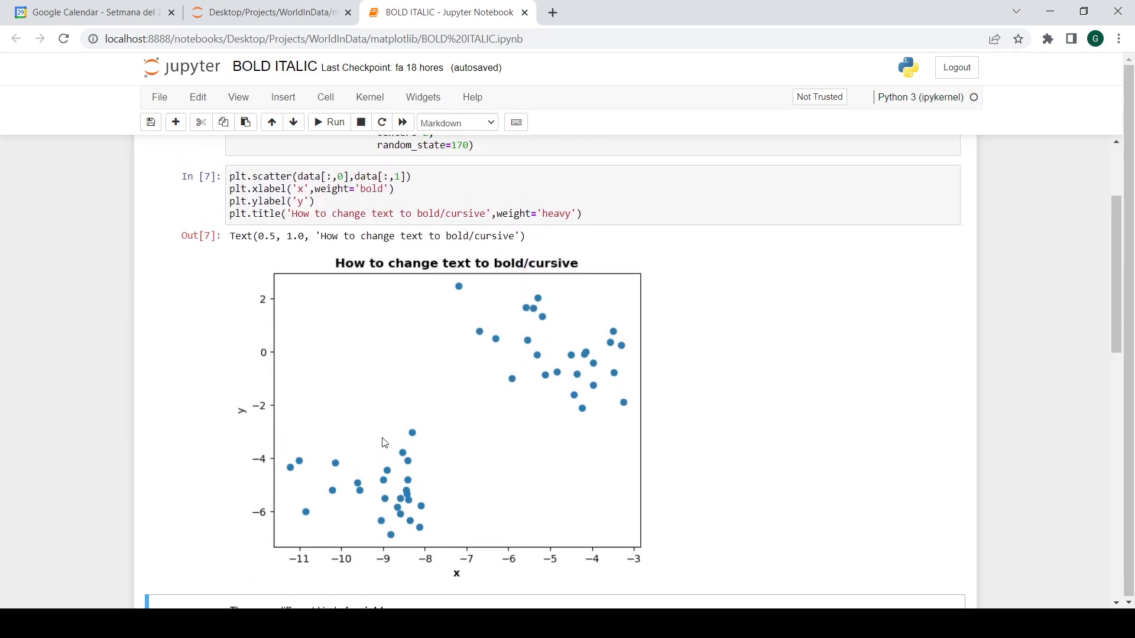
{"action": "scroll", "coordinate": [384, 442], "scroll_direction": "down", "scroll_amount": 2}
{"action": "scroll", "coordinate": [383, 442], "scroll_direction": "down", "scroll_amount": 2}
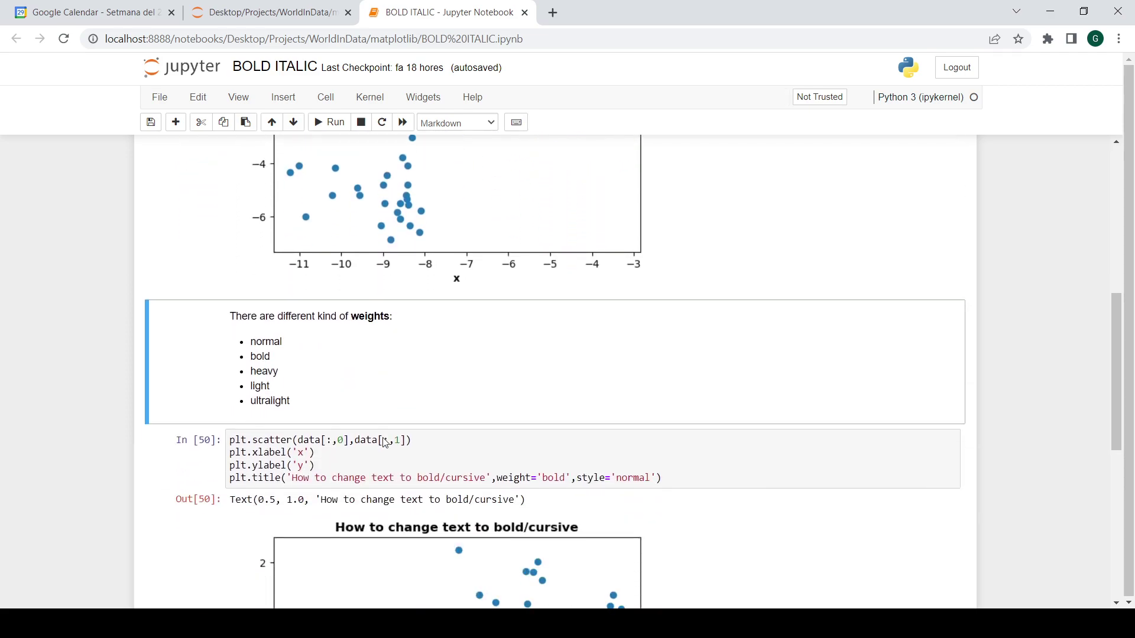
{"action": "scroll", "coordinate": [383, 436], "scroll_direction": "up", "scroll_amount": 1}
{"action": "scroll", "coordinate": [384, 435], "scroll_direction": "down", "scroll_amount": 3}
Change the title's style='normal' to 'italic' and rerun the plot cell for a bold italic title
{"action": "left_click", "coordinate": [418, 319]}
{"action": "key", "text": "Escape"}
{"action": "key", "text": "d"}
{"action": "key", "text": "d"}
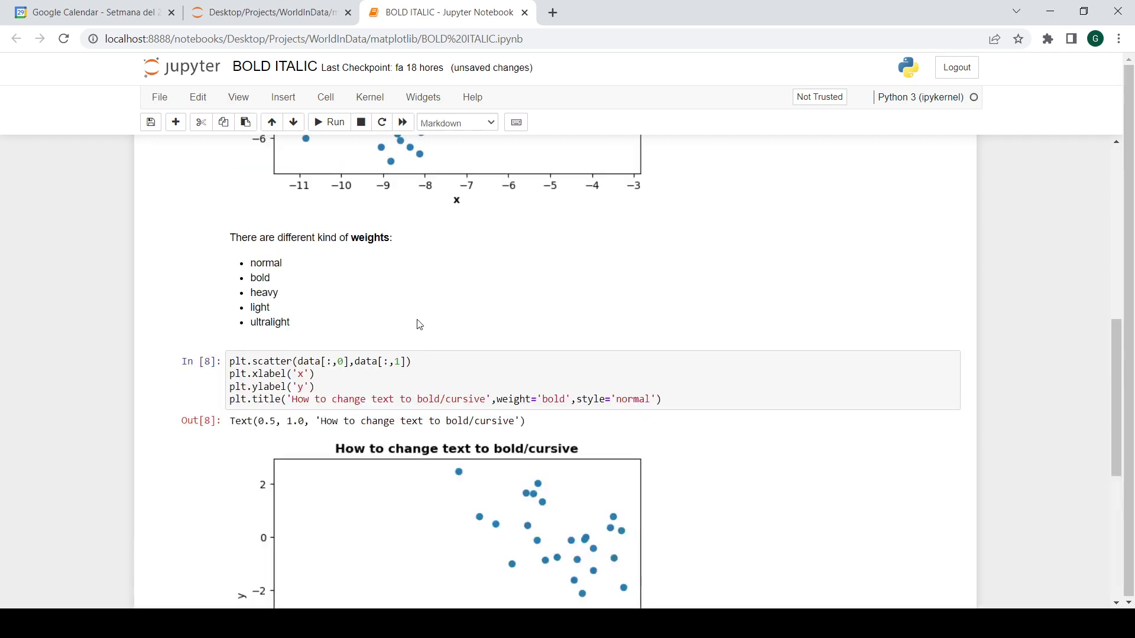
{"action": "scroll", "coordinate": [419, 324], "scroll_direction": "down", "scroll_amount": 2}
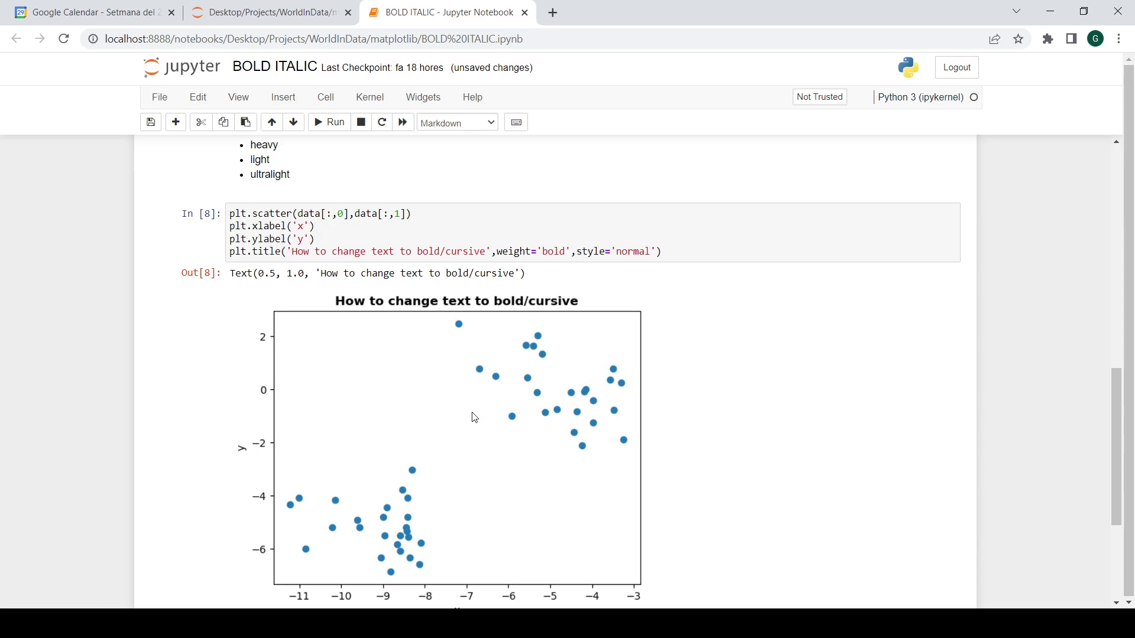
{"action": "left_click", "coordinate": [632, 253]}
{"action": "key", "text": "shift+Return"}
{"action": "double_click", "coordinate": [636, 253]}
{"action": "type", "text": "it"}
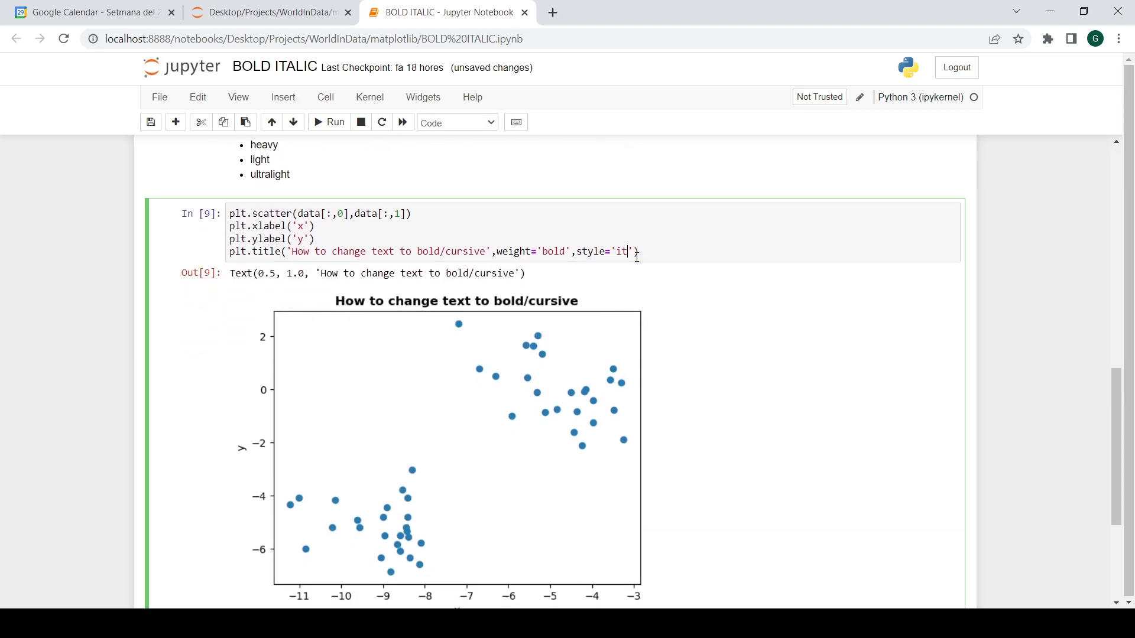
{"action": "type", "text": "alic"}
{"action": "key", "text": "shift+Return"}
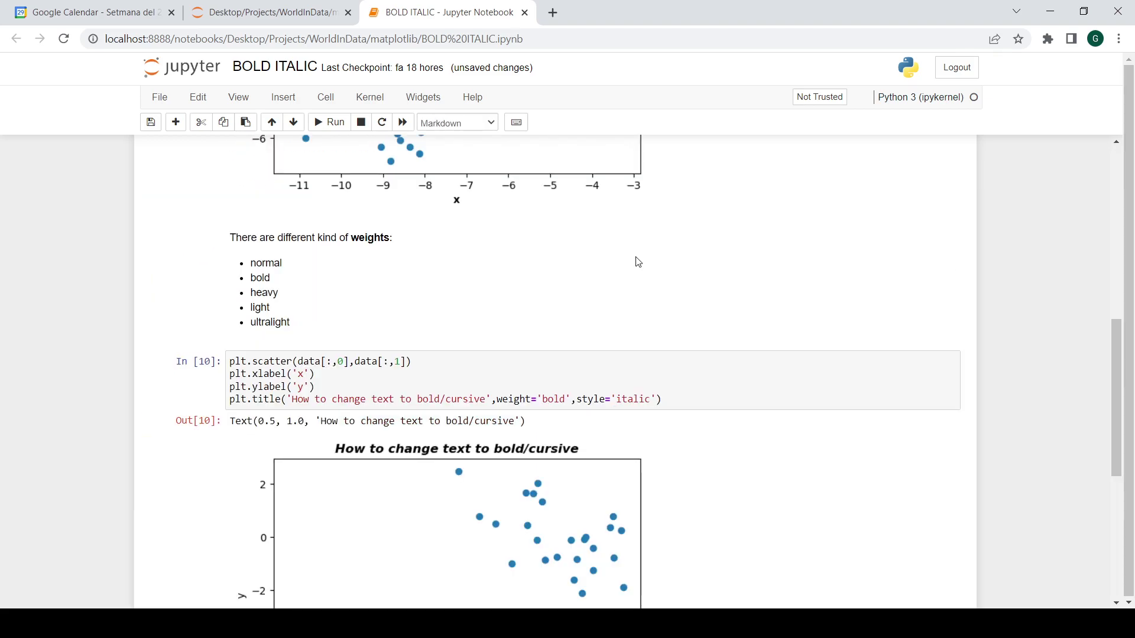
{"action": "scroll", "coordinate": [394, 243], "scroll_direction": "up", "scroll_amount": 4}
{"action": "scroll", "coordinate": [394, 242], "scroll_direction": "down", "scroll_amount": 2}
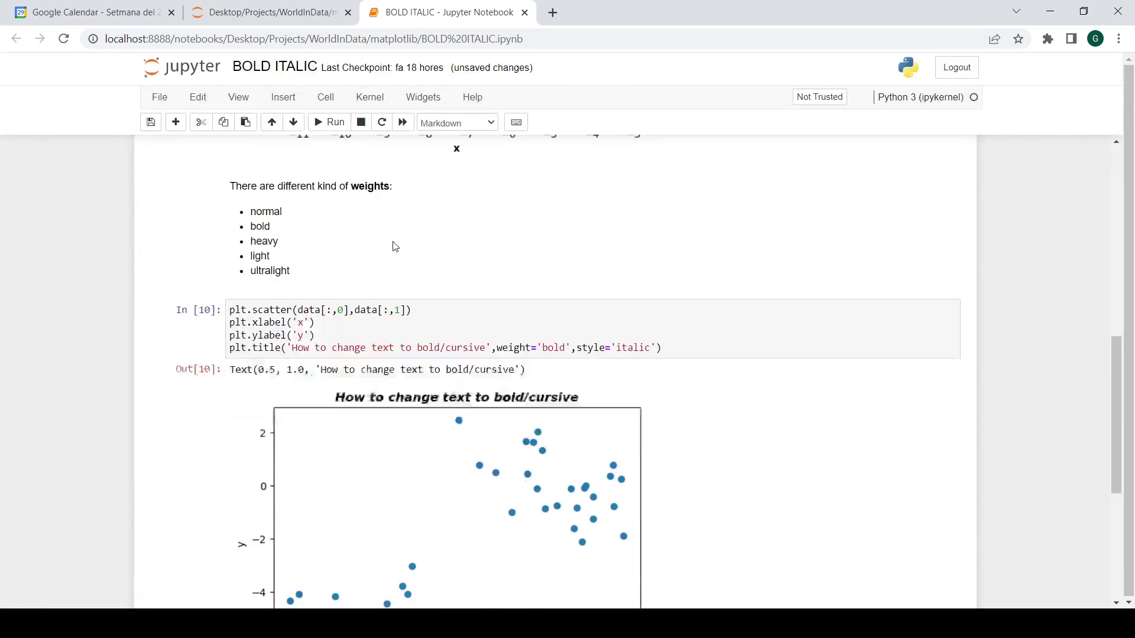
{"action": "scroll", "coordinate": [393, 246], "scroll_direction": "down", "scroll_amount": 2}
Change the title weight from 'bold' to 'normal', rerun, and copy the style='italic' argument
{"action": "double_click", "coordinate": [553, 177]}
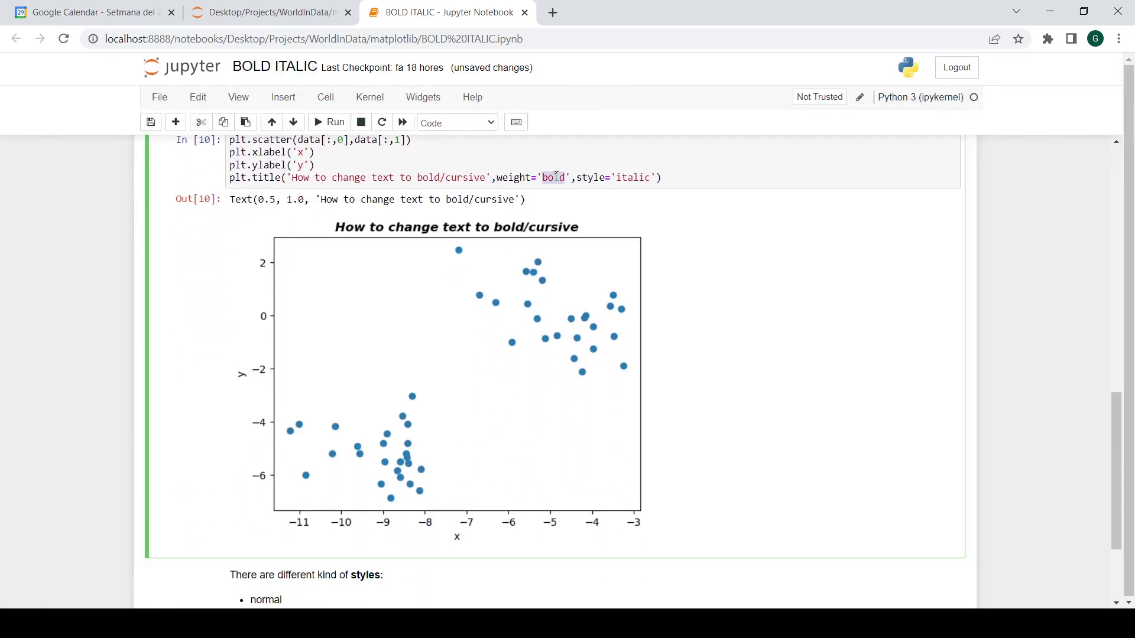
{"action": "type", "text": "no"}
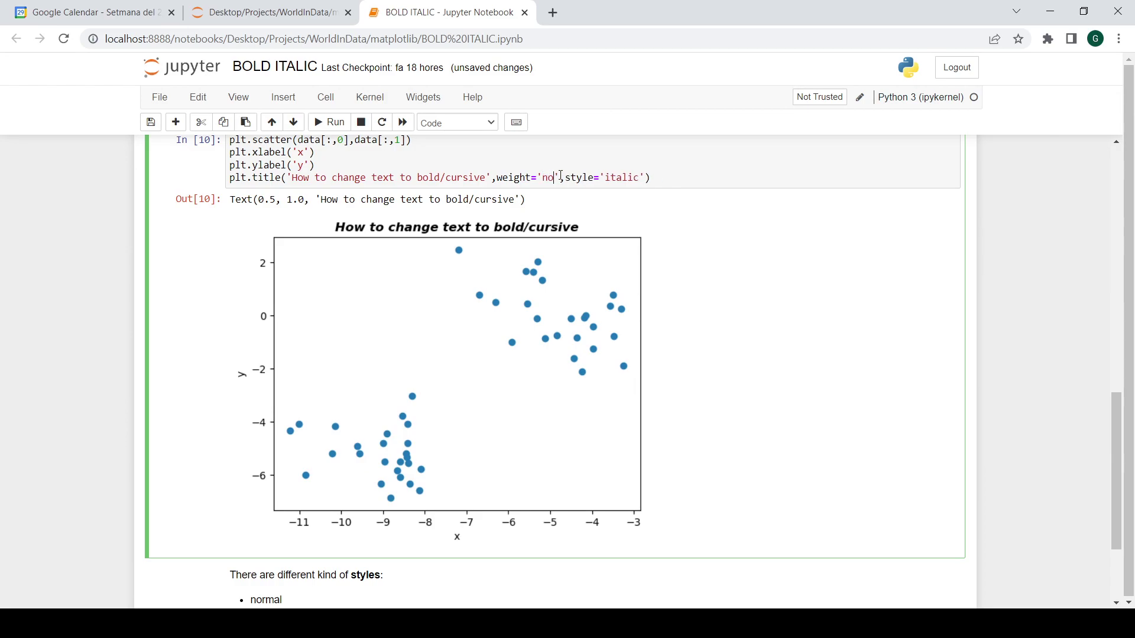
{"action": "type", "text": "rmal"}
{"action": "key", "text": "shift+Return"}
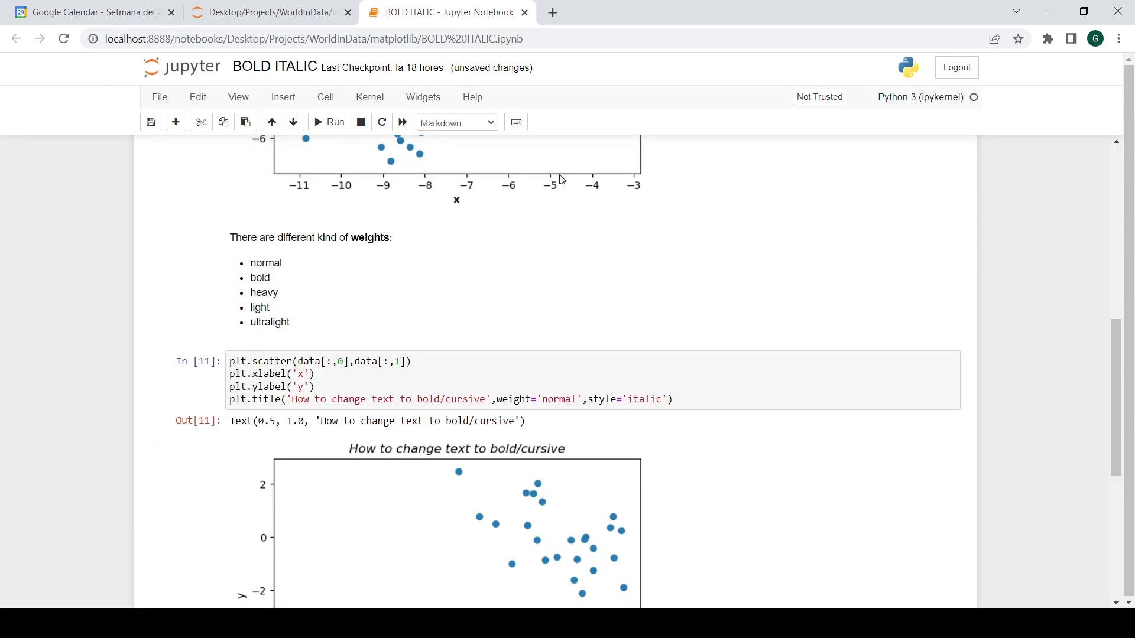
{"action": "scroll", "coordinate": [560, 180], "scroll_direction": "down", "scroll_amount": 1}
{"action": "scroll", "coordinate": [545, 161], "scroll_direction": "down", "scroll_amount": 2}
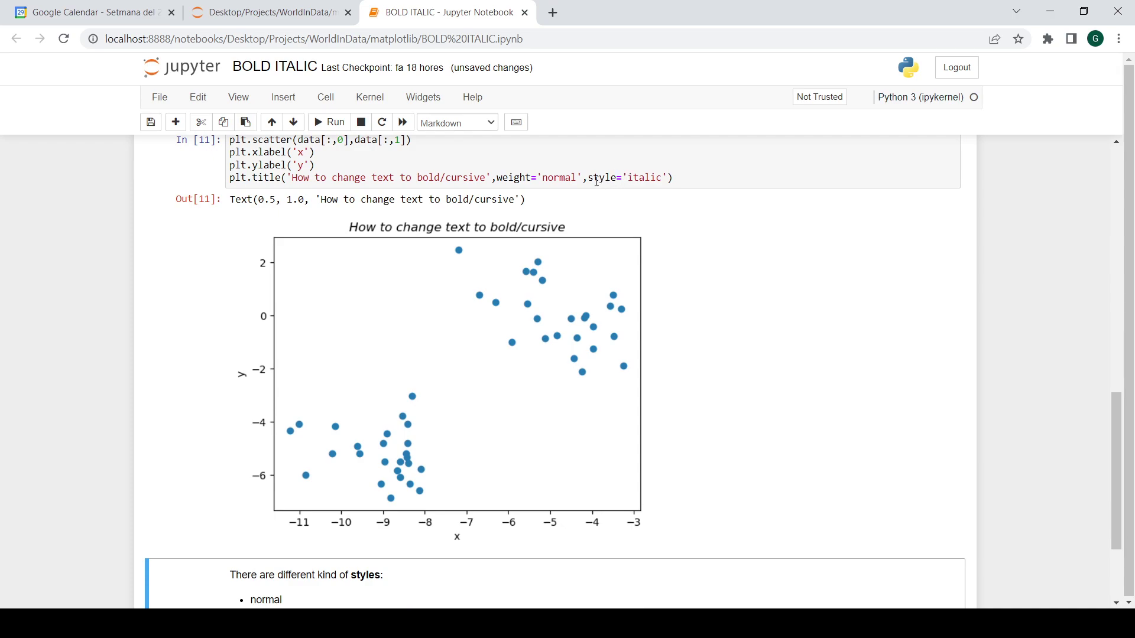
{"action": "left_click_drag", "start_coordinate": [587, 178], "coordinate": [666, 181]}
{"action": "key", "text": "ctrl+c"}
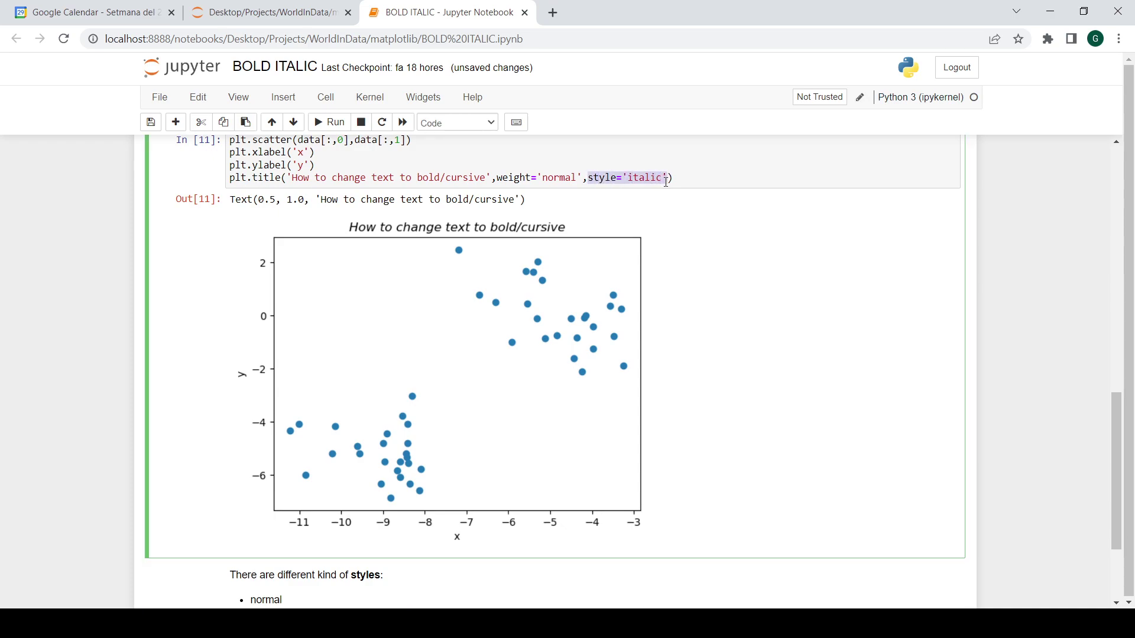
Paste style='italic' into the plt.ylabel call and rerun the cell
{"action": "left_click", "coordinate": [349, 157]}
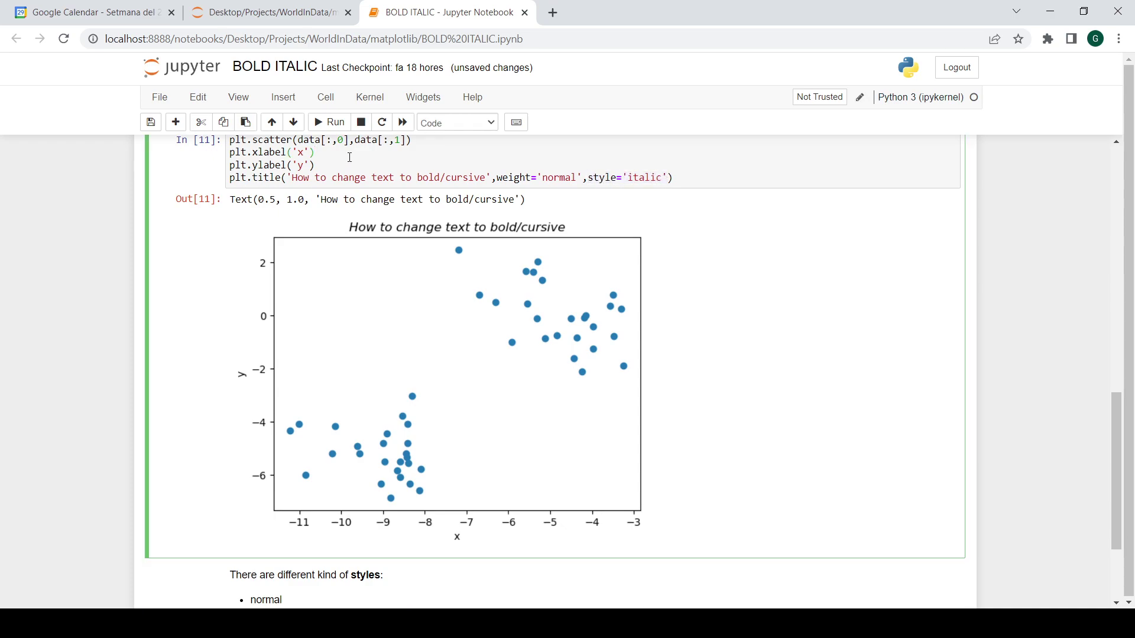
{"action": "key", "text": "Down"}
{"action": "type", "text": ","}
{"action": "key", "text": "ctrl+v"}
{"action": "key", "text": "shift+Return"}
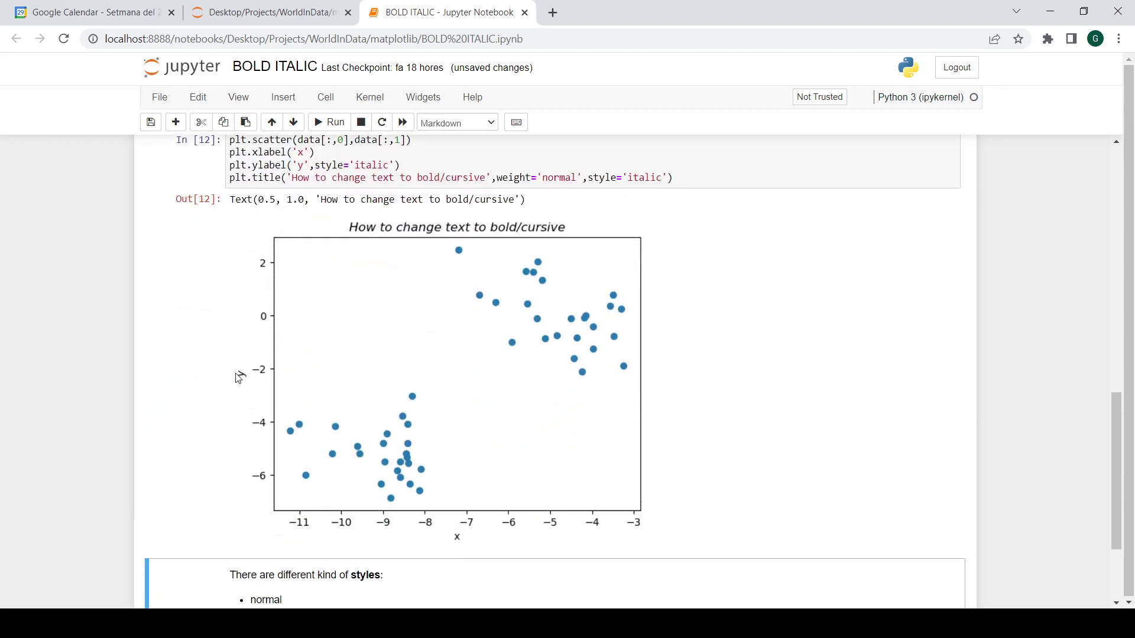
Paste style='italic' into the plt.xlabel call and rerun the cell
{"action": "left_click", "coordinate": [320, 152]}
{"action": "type", "text": ","}
{"action": "key", "text": "ctrl+v"}
{"action": "key", "text": "shift+Return"}
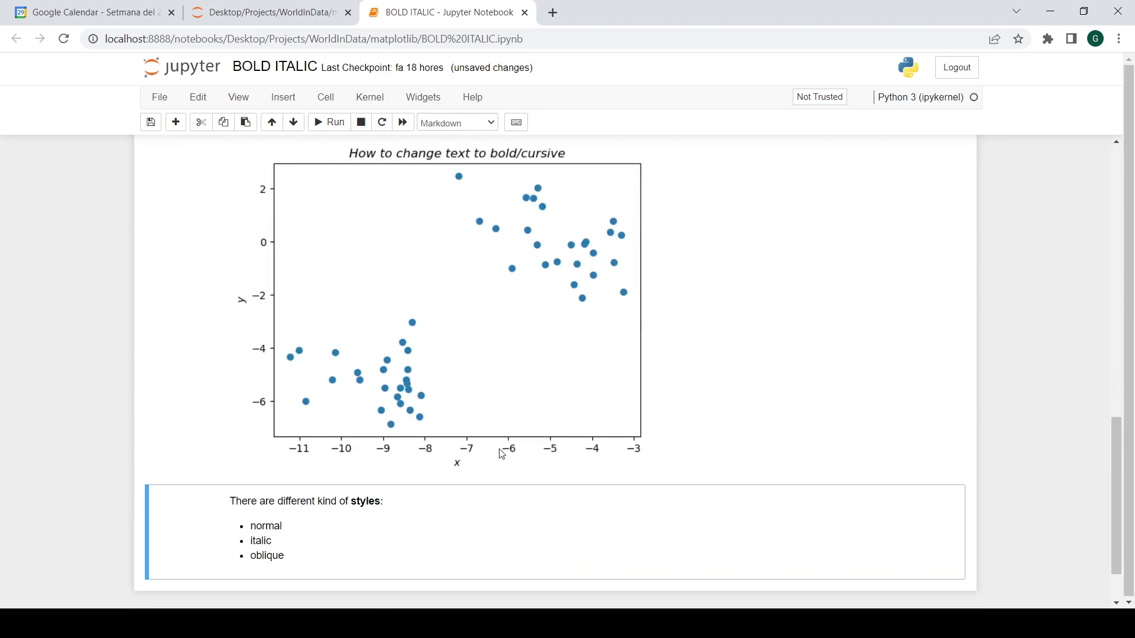
{"action": "scroll", "coordinate": [349, 484], "scroll_direction": "up", "scroll_amount": 1}
{"action": "scroll", "coordinate": [349, 484], "scroll_direction": "down", "scroll_amount": 2}
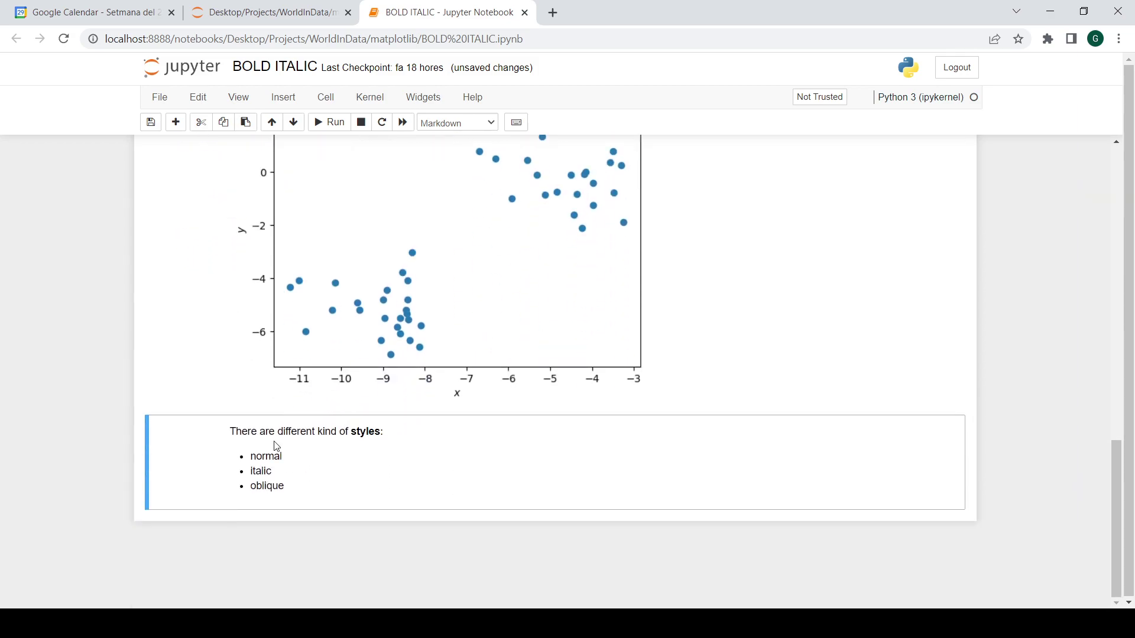
{"action": "scroll", "coordinate": [317, 443], "scroll_direction": "up", "scroll_amount": 1}
{"action": "scroll", "coordinate": [334, 442], "scroll_direction": "up", "scroll_amount": 3}
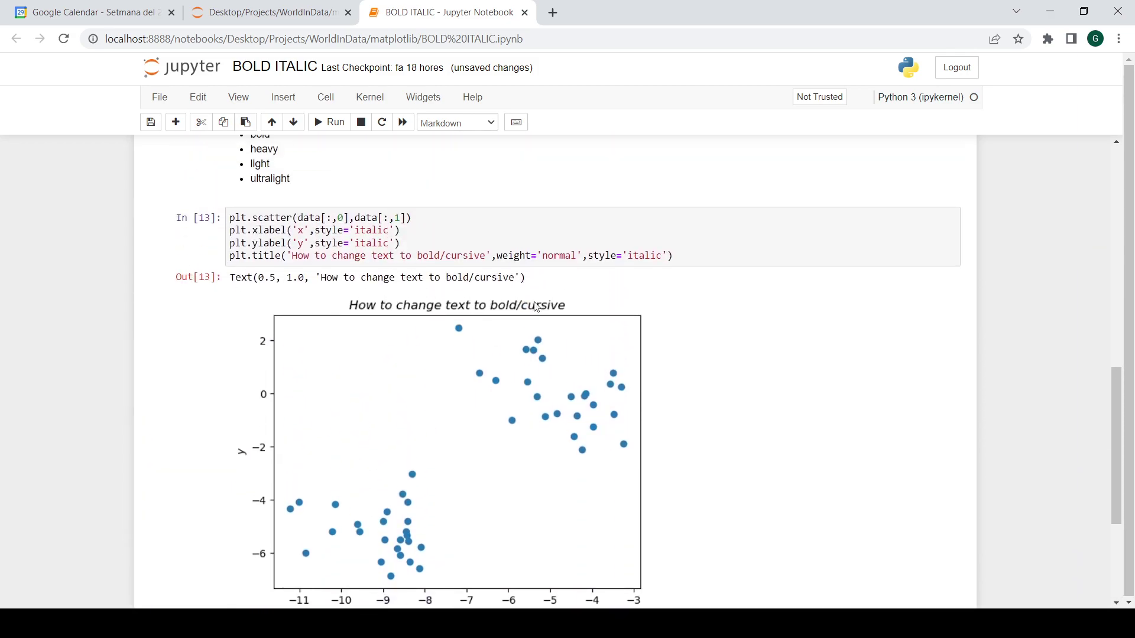
{"action": "double_click", "coordinate": [644, 249]}
{"action": "scroll", "coordinate": [605, 304], "scroll_direction": "down", "scroll_amount": 4}
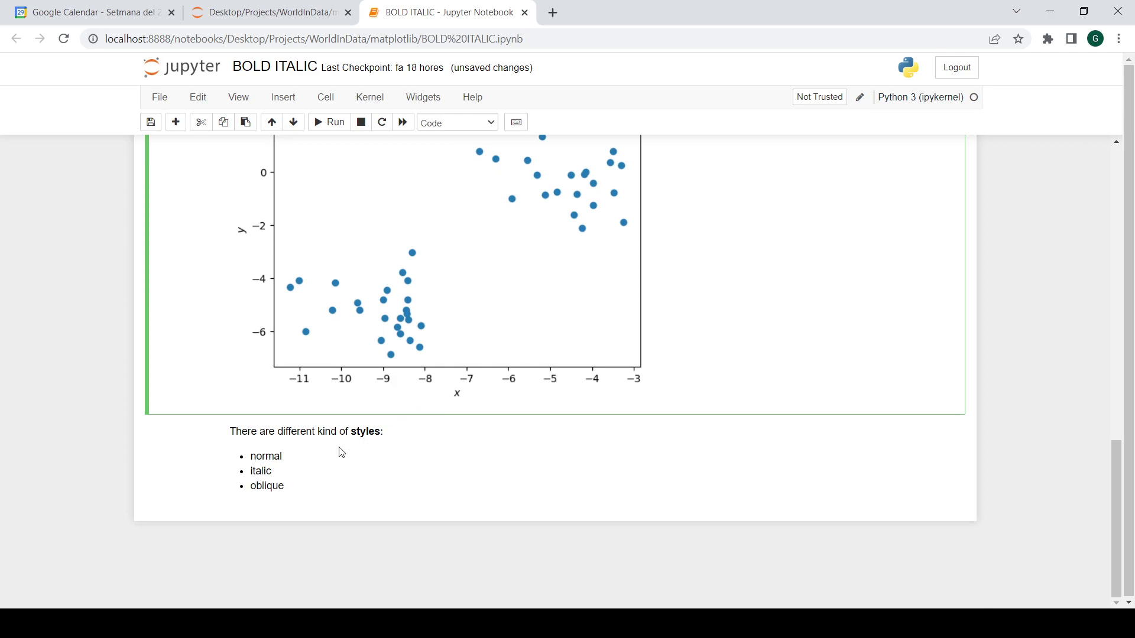